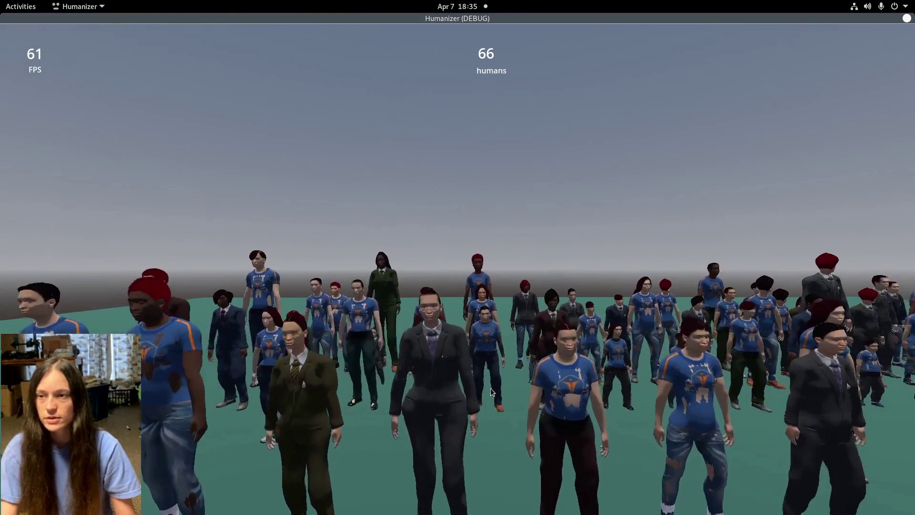
Examine the crowd of generated humans in the running stress test from several camera positions
key("d")
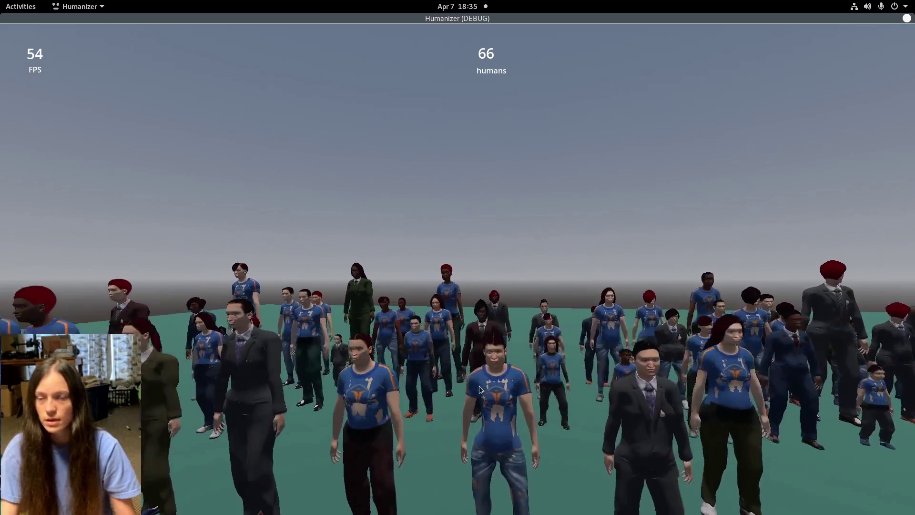
key("d")
key("s")
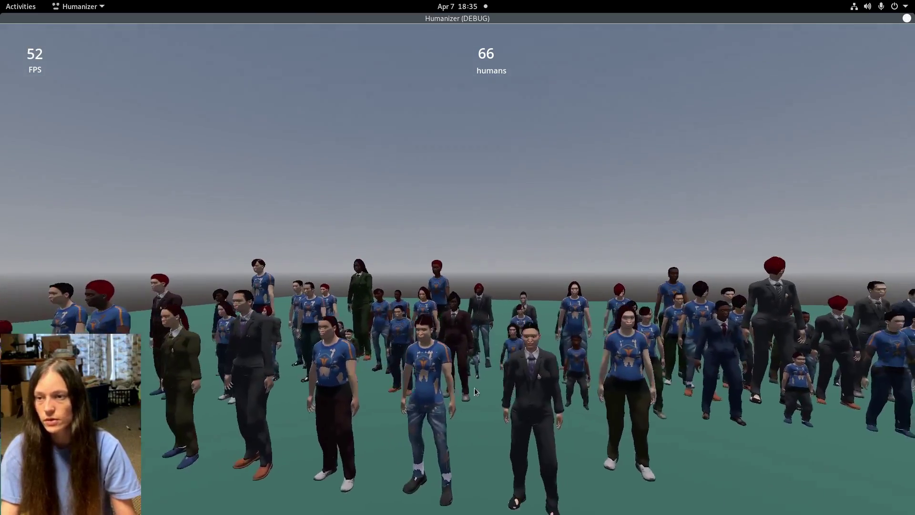
key("d")
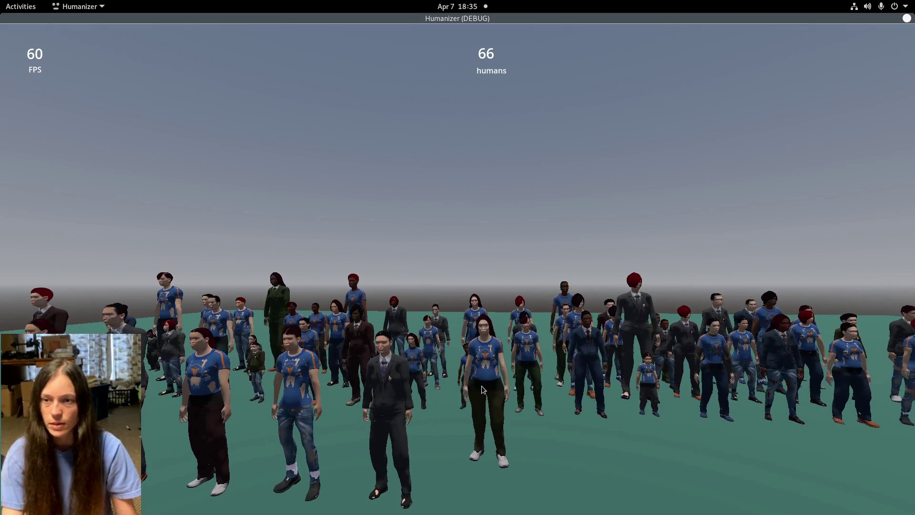
Make the whole crowd run forward, right and left, and follow its movement with the camera
key("Up")
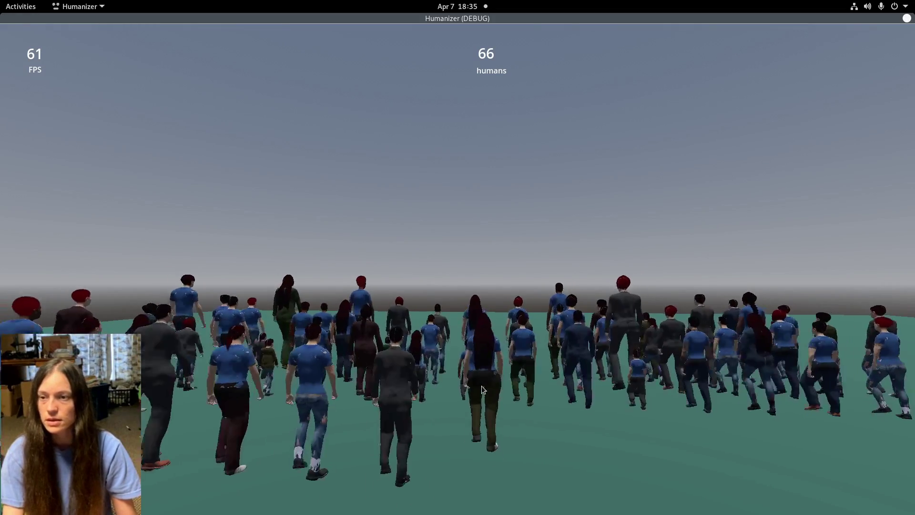
key("Right")
key("Left")
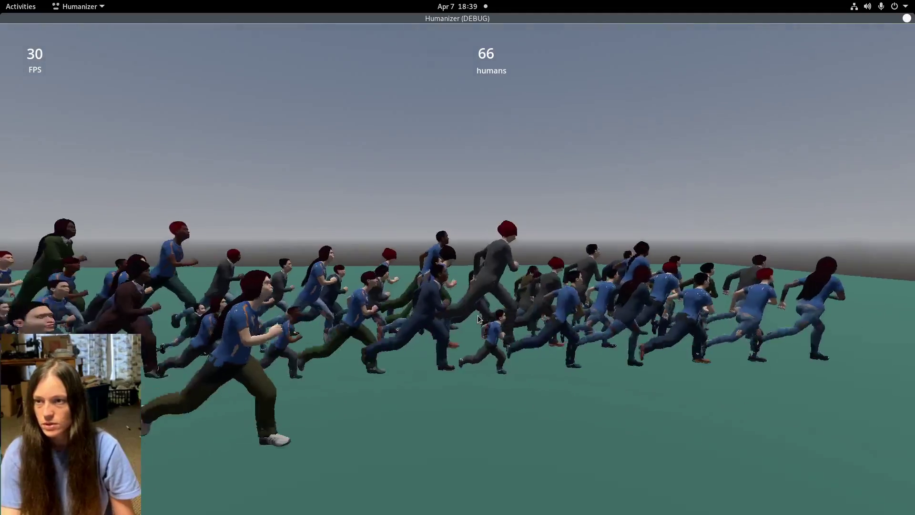
mouse_move(470, 316)
right_mouse_down()
mouse_move(438, 313)
mouse_move(474, 296)
mouse_move(449, 311)
mouse_move(453, 319)
right_mouse_up()
key("w")
key("d")
key("w")
key("d")
left_click_drag(453, 318, 354, 325)
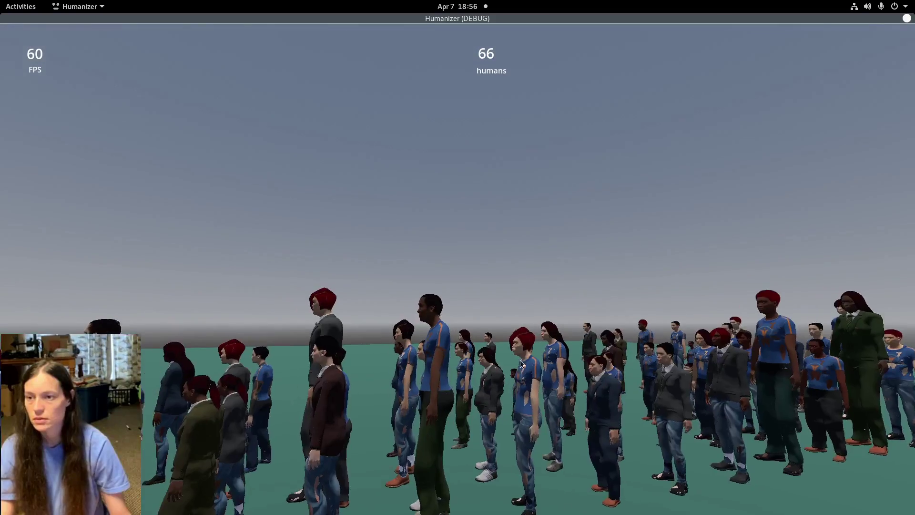
Fly the camera among the standing humans to examine their varied bodies, hair and clothing
mouse_move(520, 361)
left_mouse_down()
mouse_move(474, 351)
mouse_move(502, 359)
mouse_move(532, 350)
mouse_move(486, 349)
mouse_move(543, 358)
mouse_move(378, 362)
mouse_move(515, 358)
mouse_move(491, 357)
mouse_move(470, 363)
mouse_move(541, 365)
mouse_move(499, 367)
mouse_move(534, 366)
mouse_move(517, 365)
mouse_move(524, 374)
mouse_move(504, 387)
mouse_move(514, 373)
mouse_move(471, 376)
mouse_move(521, 363)
left_mouse_up()
key("a")
key("w")
key("d")
key("d")
key("s")
key("d")
key("a")
key("w")
key("d")
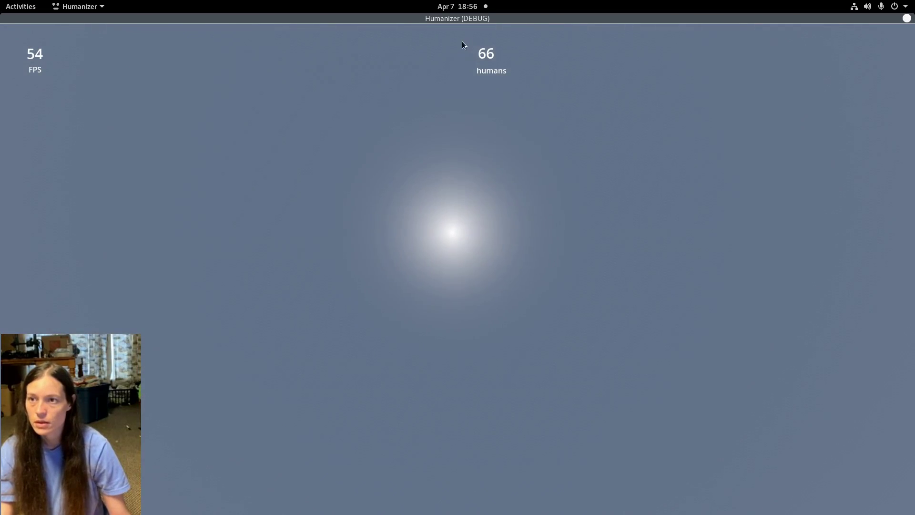
Restore the Humanizer (DEBUG) window to its smaller size and close the running project
double_click(485, 18)
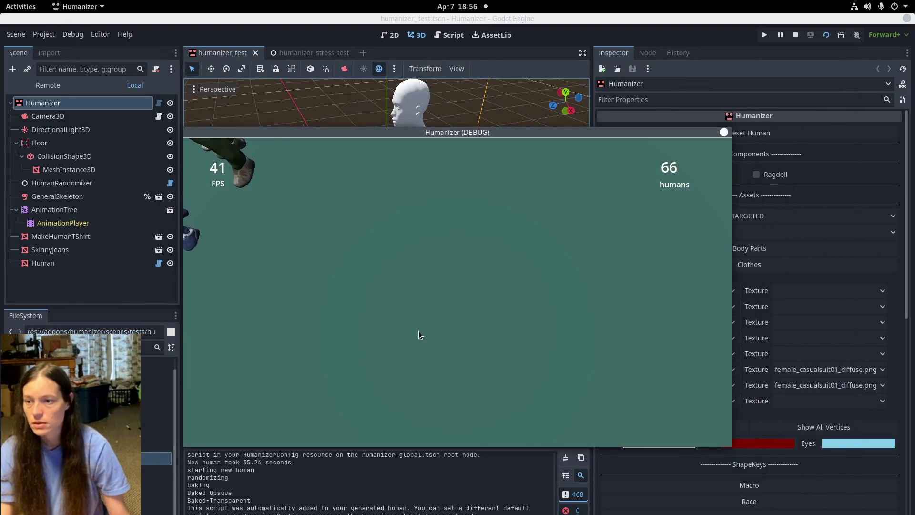
left_click(356, 511)
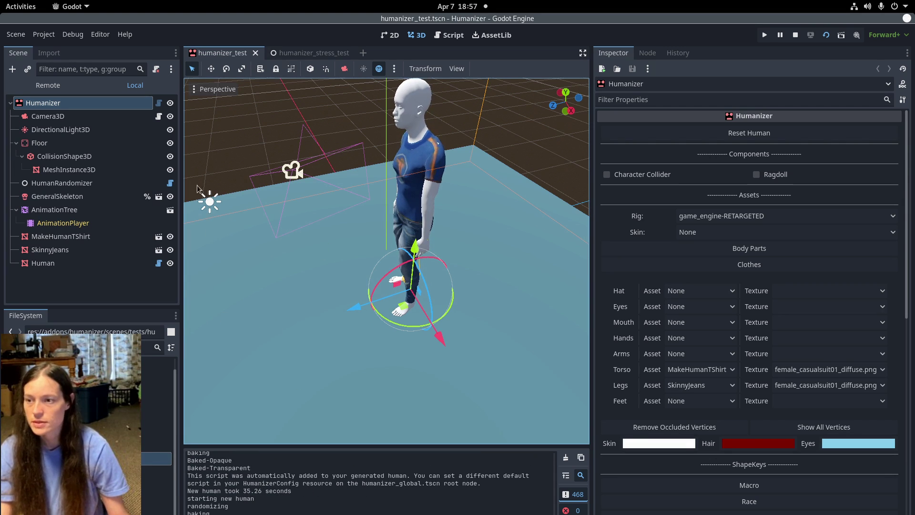
mouse_move(2, 5)
left_click(493, 176)
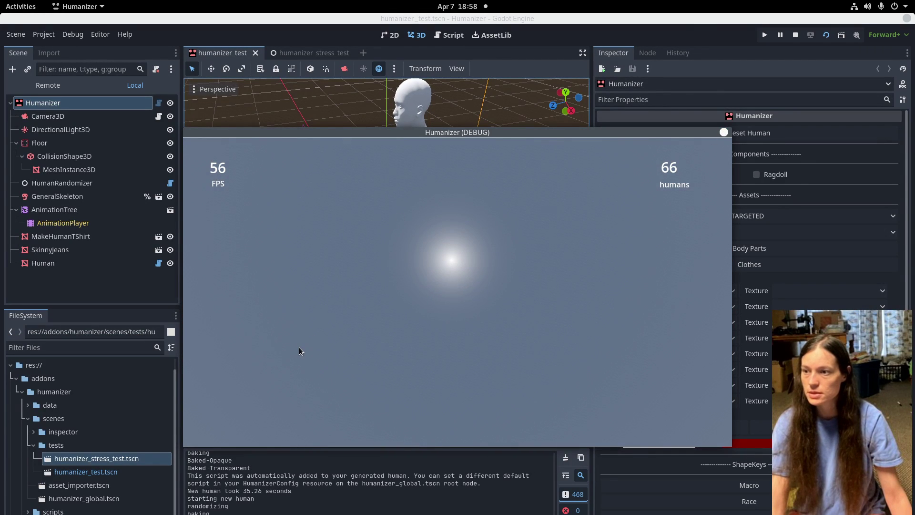
key("alt+F4")
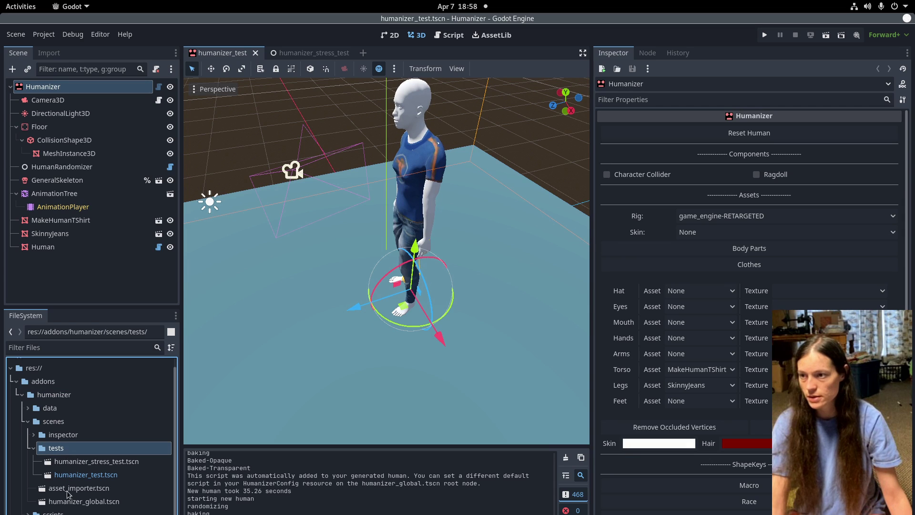
Open the humanizer_stress_test.tscn scene, view its floor and camera setup, and run the scene
double_click(88, 461)
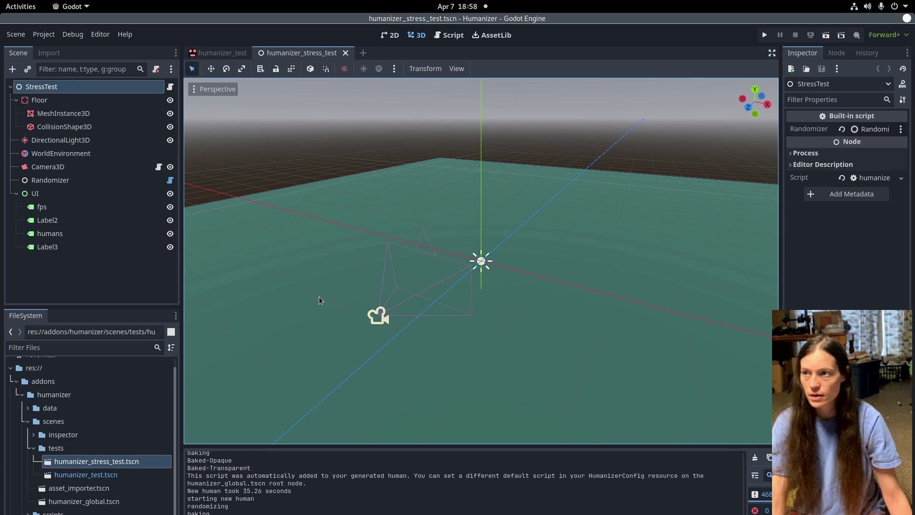
middle_click_drag(503, 335, 481, 274)
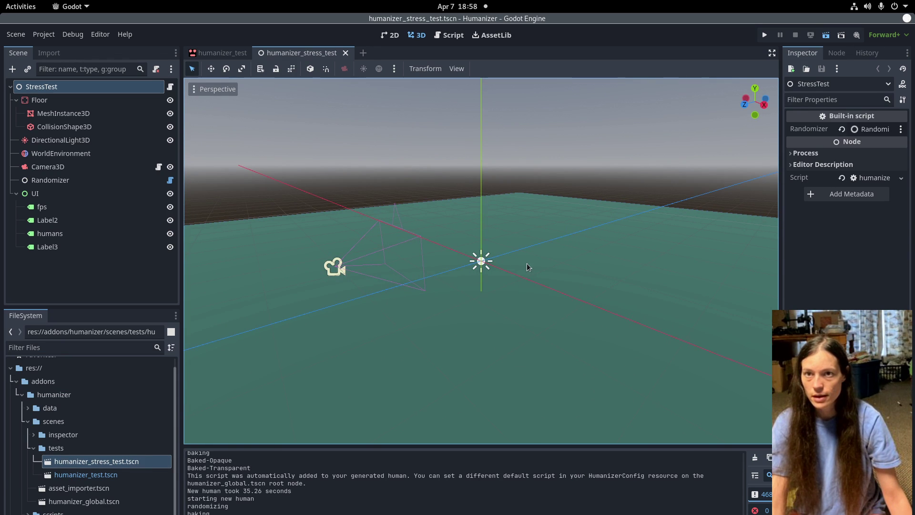
key("F6")
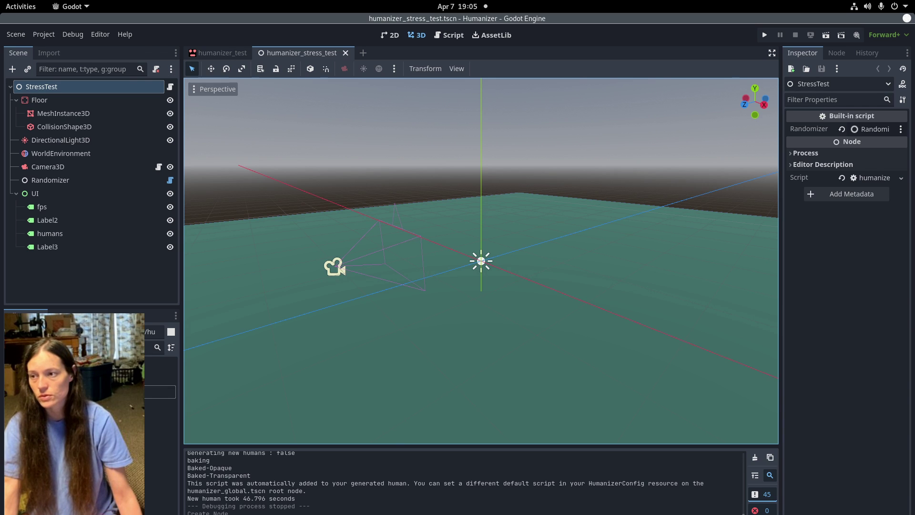
Create a new scene with a Humanizer node as its root
left_click(364, 52)
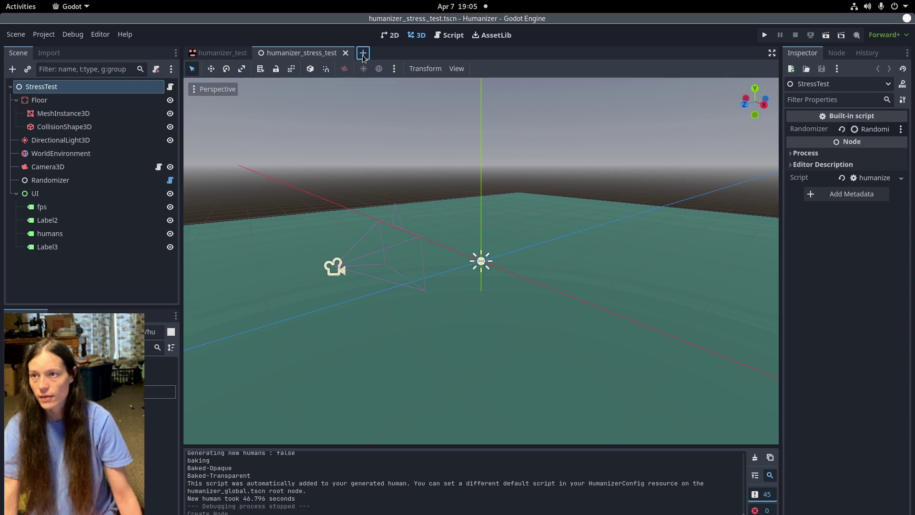
left_click(105, 149)
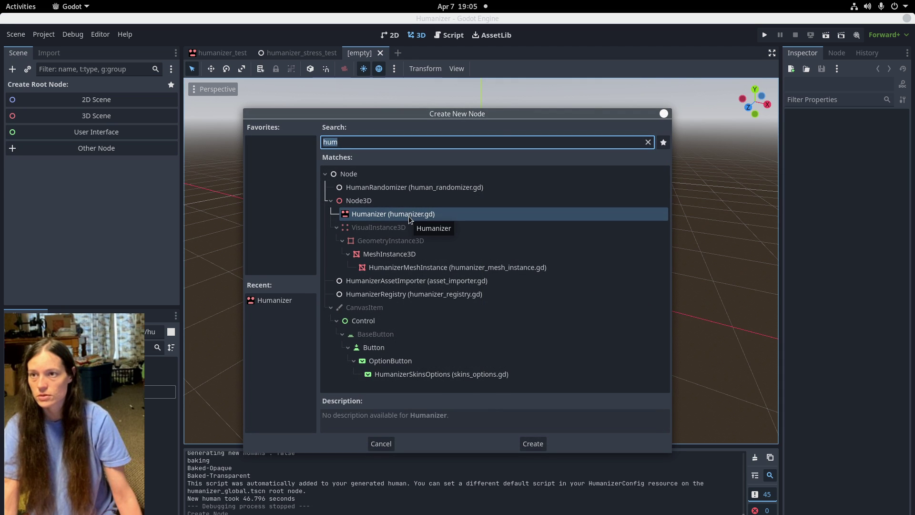
key("Escape")
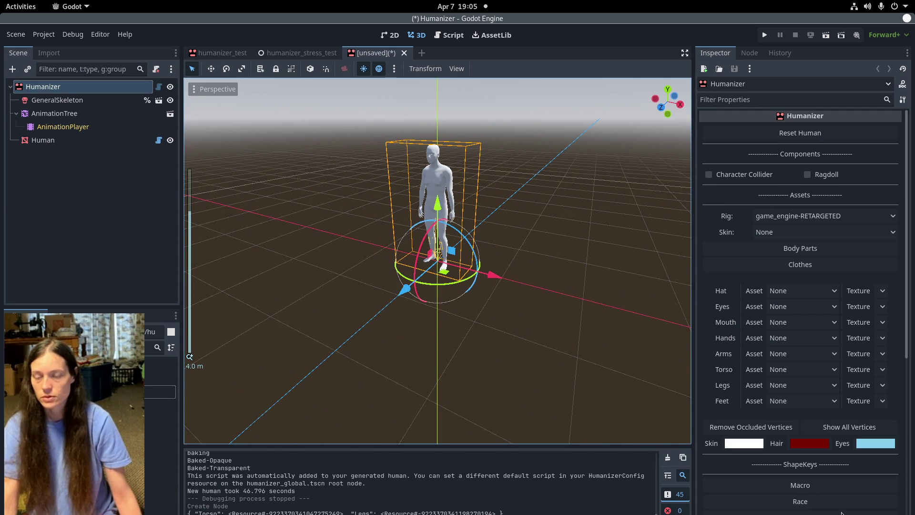
Raise the human's gender and weight macro shape keys to about their maximum
scroll(811, 429, "down", 5)
left_click(801, 315)
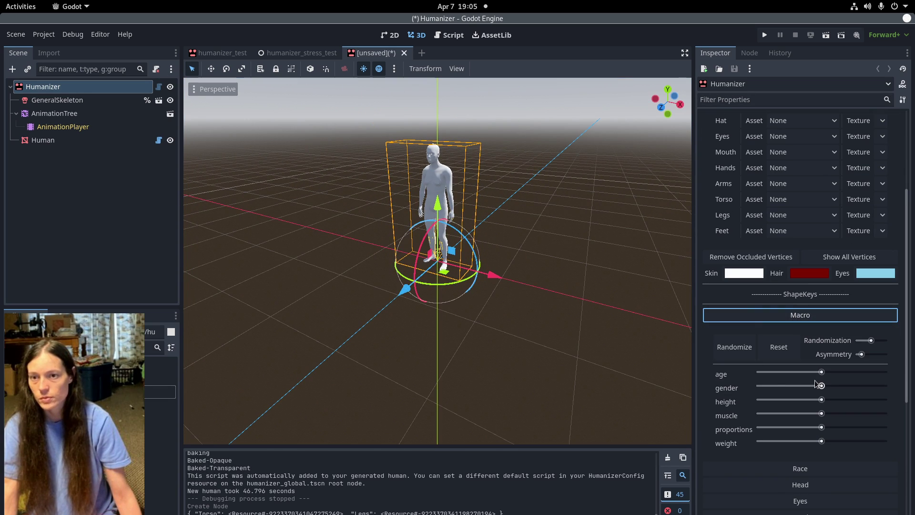
left_click_drag(821, 389, 882, 412)
left_click_drag(821, 441, 882, 442)
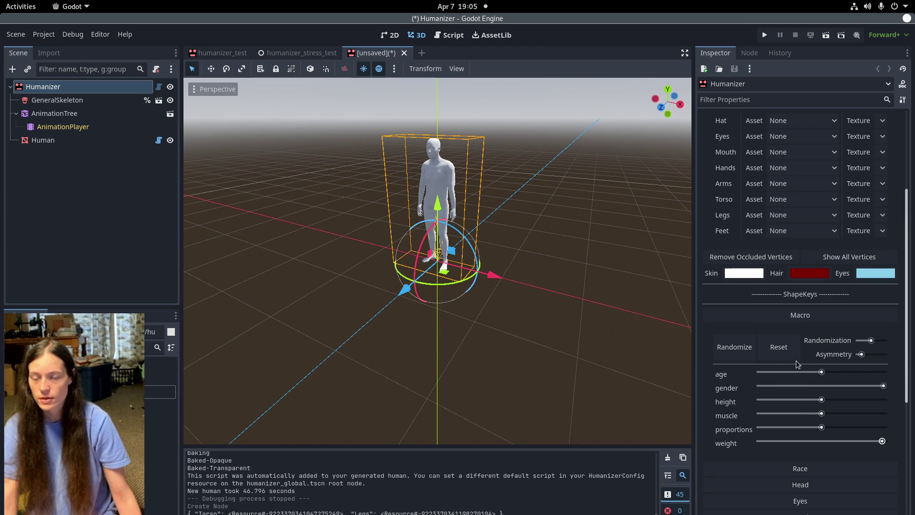
Dress the human in SkinnyJeans on the legs and MakeHumanTShirt on the torso
scroll(762, 429, "up", 5)
left_click(787, 328)
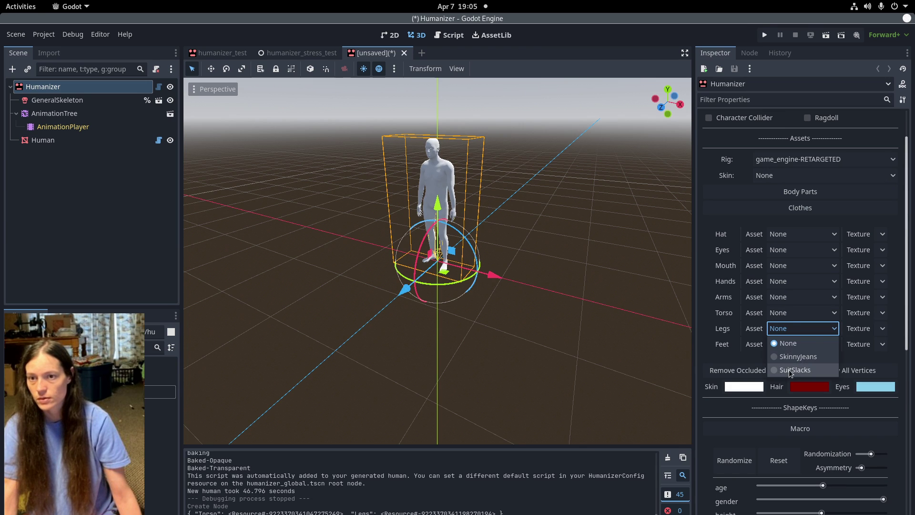
left_click(795, 359)
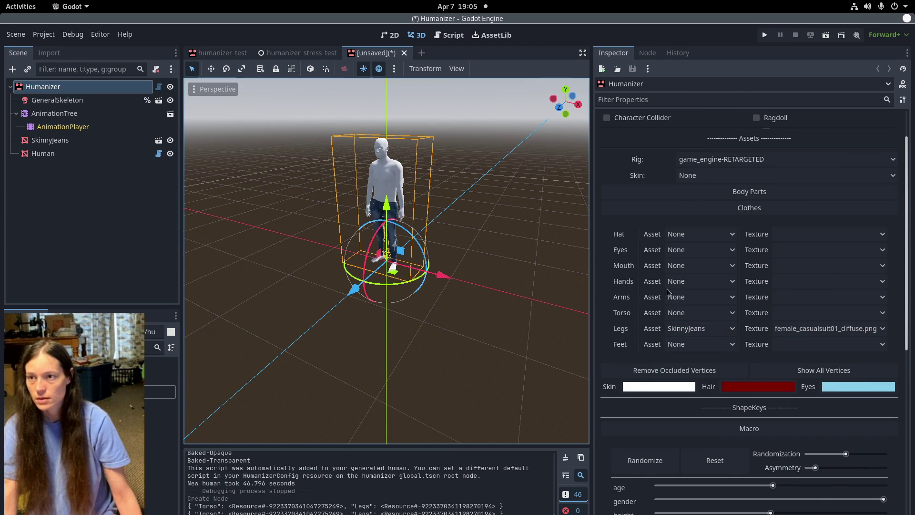
left_click(697, 311)
left_click(707, 341)
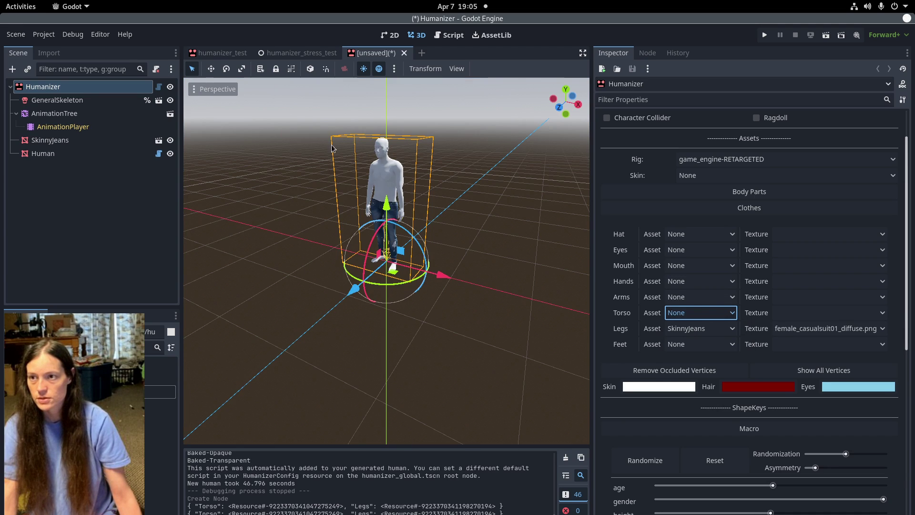
Remove the occluded body vertices that poke through the human's shirt and jeans
scroll(333, 148, "up", 3)
scroll(382, 238, "down", 2)
scroll(410, 296, "up", 3)
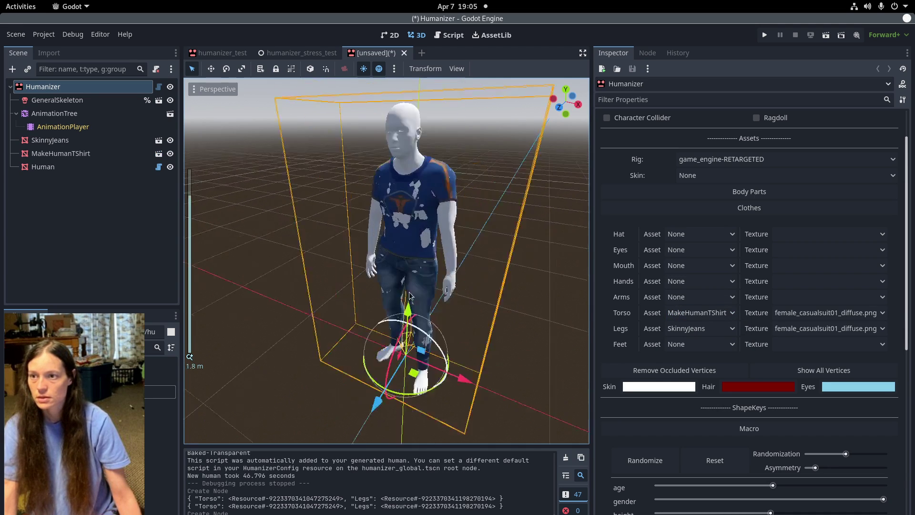
scroll(410, 295, "up", 2)
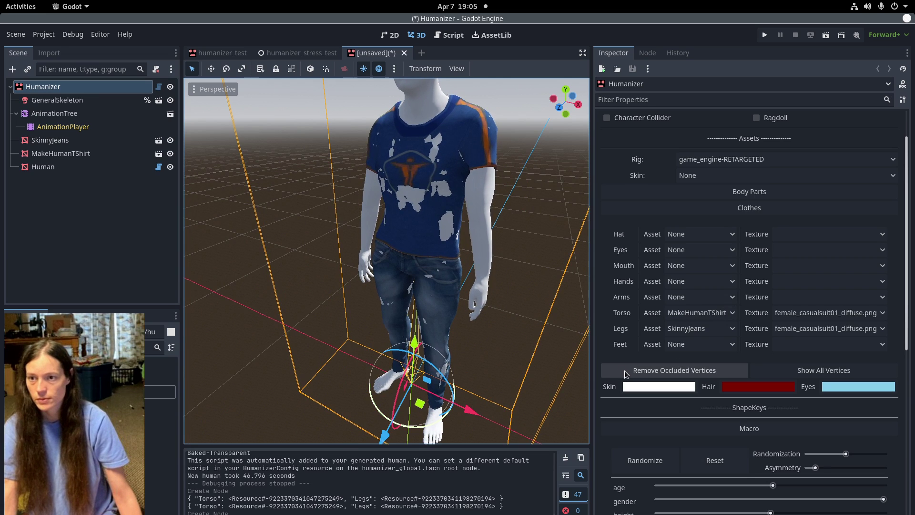
left_click(625, 373)
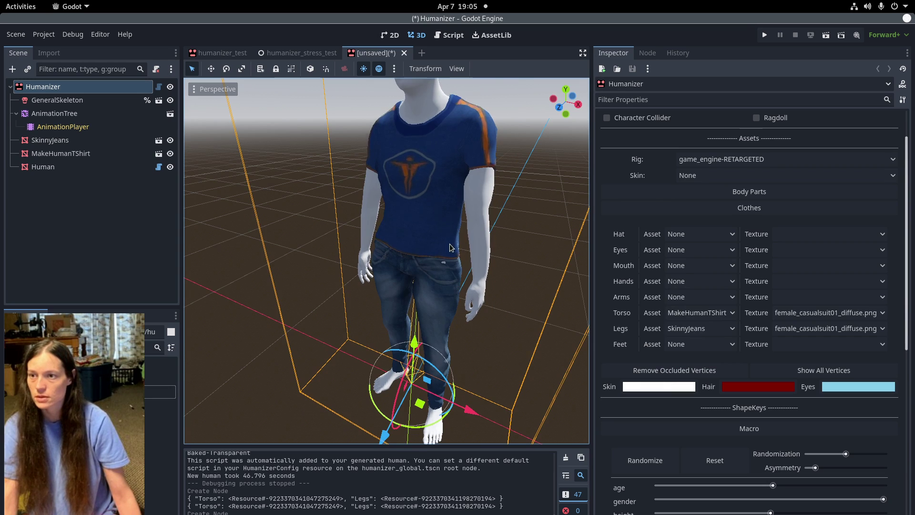
Hide the SkinnyJeans and MakeHumanTShirt meshes to inspect the body underneath, and show both again
middle_click_drag(450, 247, 257, 227)
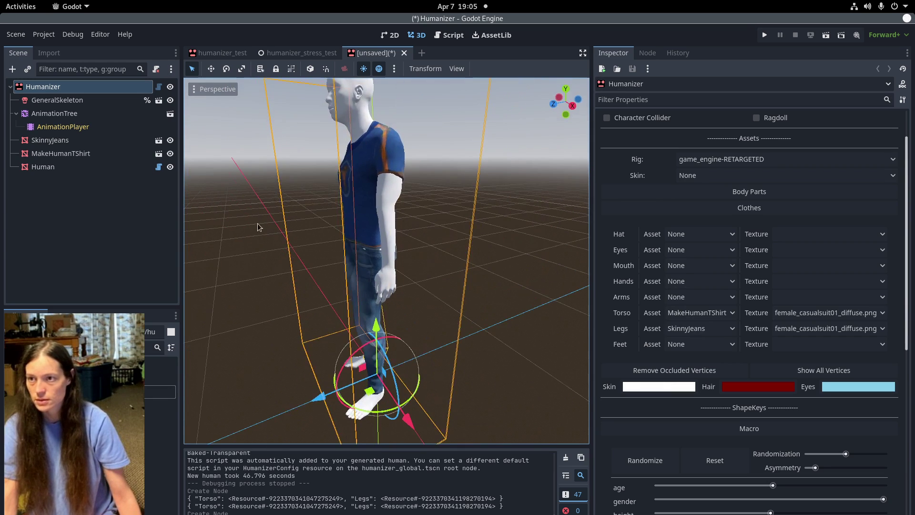
left_click(171, 140)
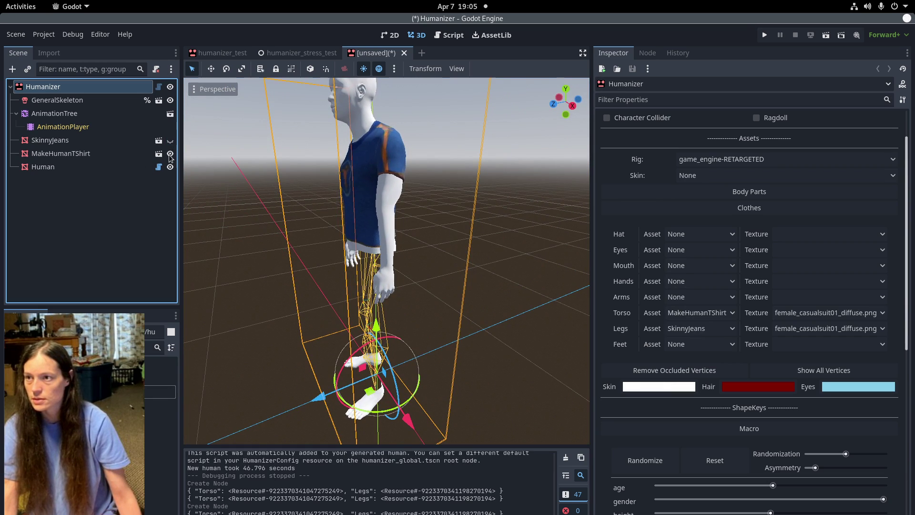
left_click(170, 154)
middle_click_drag(415, 321, 457, 319)
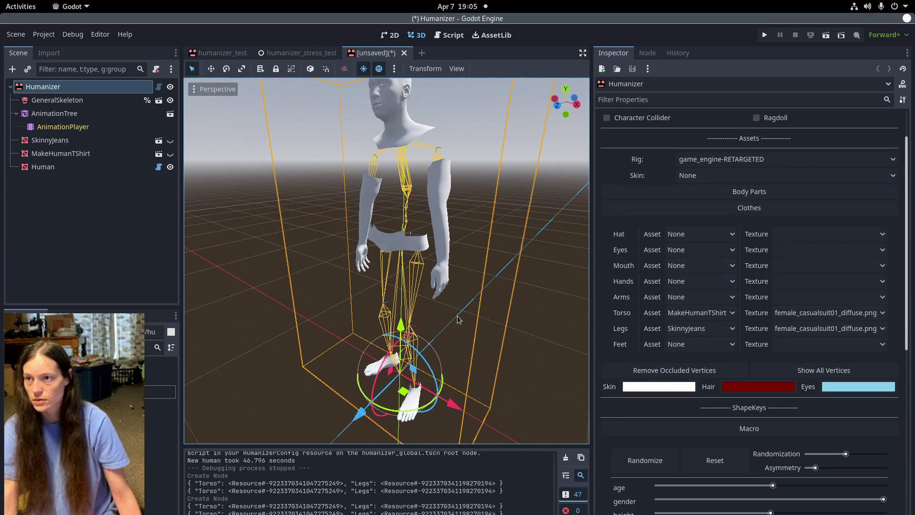
left_click(170, 140)
left_click(170, 153)
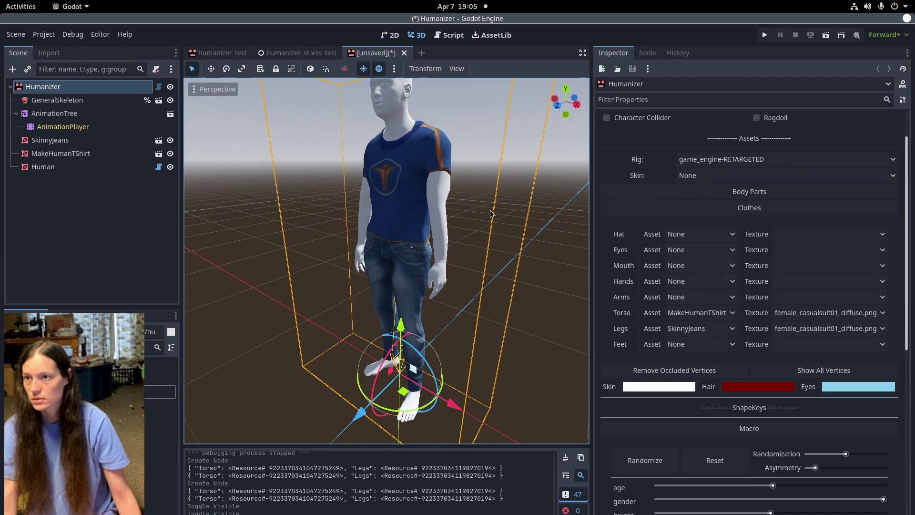
scroll(433, 232, "down", 4)
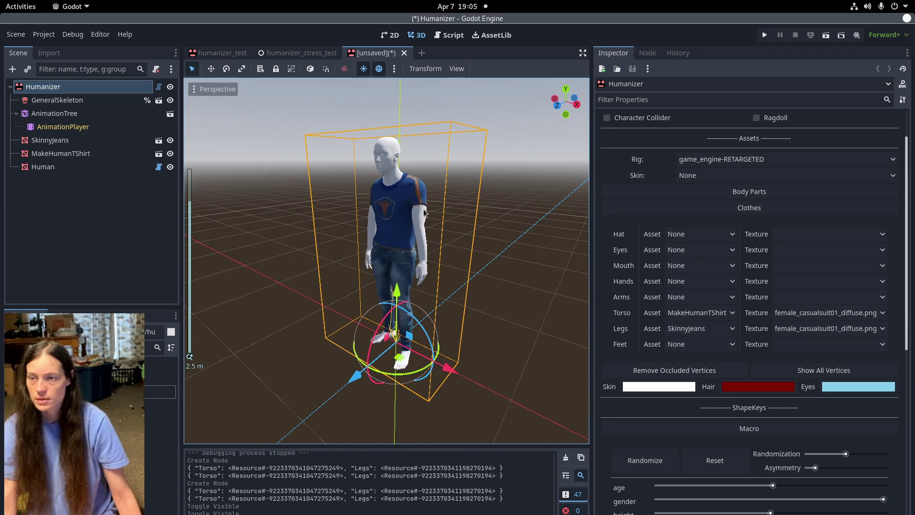